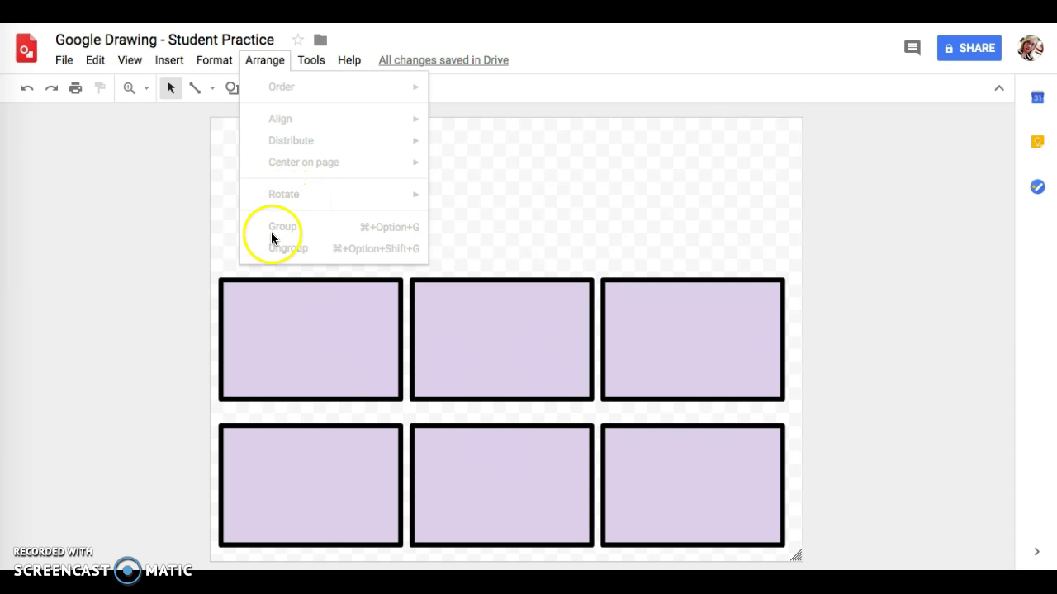
pyautogui.click(490, 227)
pyautogui.click(309, 320)
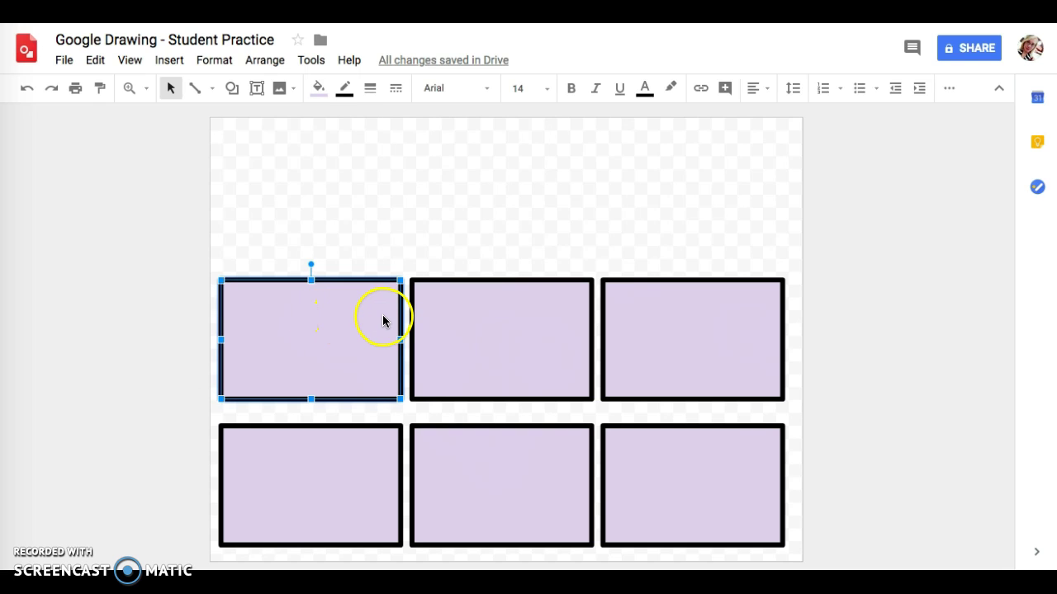
pyautogui.keyDown('shift'); pyautogui.click(492, 348); pyautogui.keyUp('shift')
pyautogui.keyDown('shift'); pyautogui.click(652, 342); pyautogui.keyUp('shift')
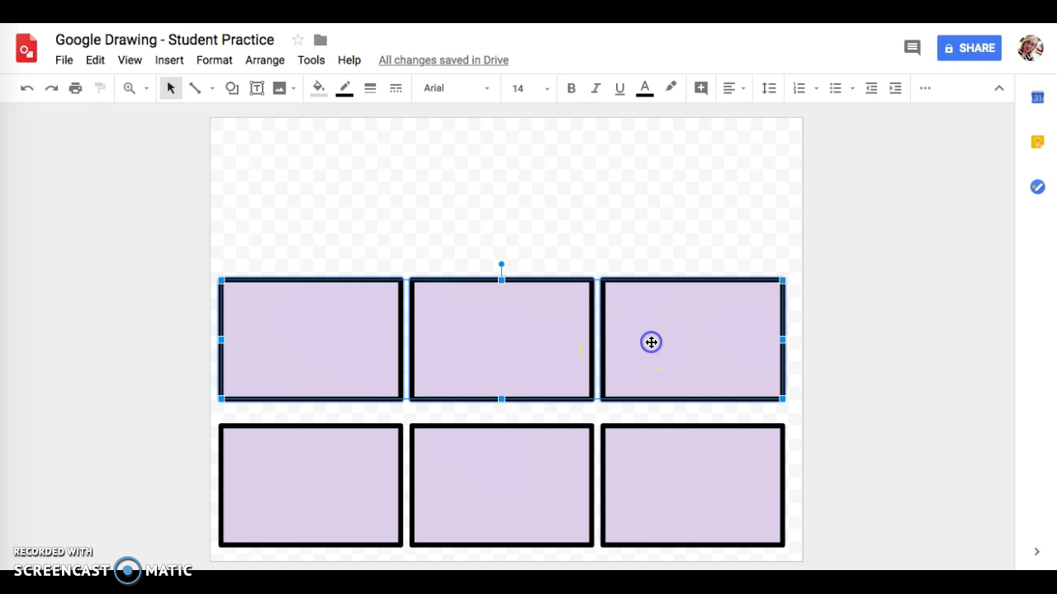
pyautogui.keyDown('shift'); pyautogui.click(668, 485); pyautogui.keyUp('shift')
pyautogui.keyDown('shift'); pyautogui.click(531, 493); pyautogui.keyUp('shift')
pyautogui.keyDown('shift'); pyautogui.click(328, 501); pyautogui.keyUp('shift')
pyautogui.keyDown('shift'); pyautogui.click(327, 498); pyautogui.keyUp('shift')
pyautogui.click(406, 235)
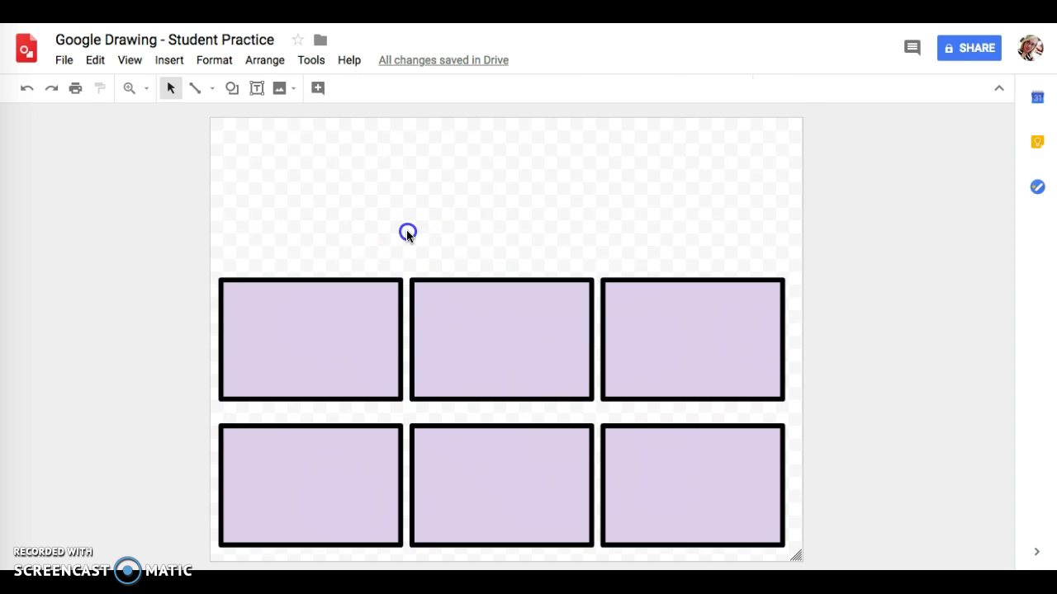
# Select all six purple rectangles and group them into one object.
pyautogui.click(337, 321)
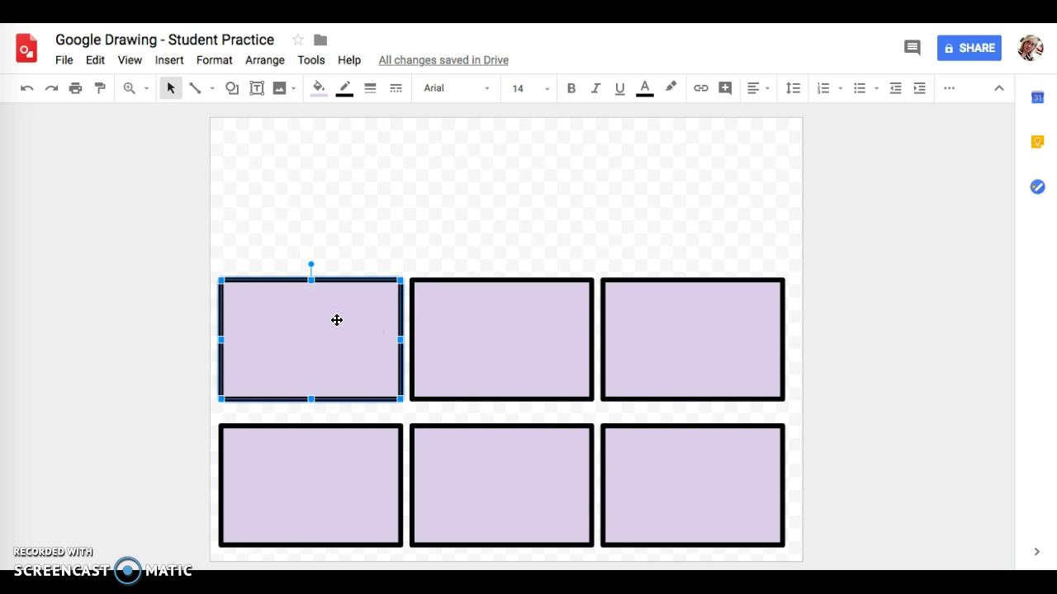
pyautogui.keyDown('shift'); pyautogui.click(546, 338); pyautogui.keyUp('shift')
pyautogui.keyDown('shift'); pyautogui.click(653, 349); pyautogui.keyUp('shift')
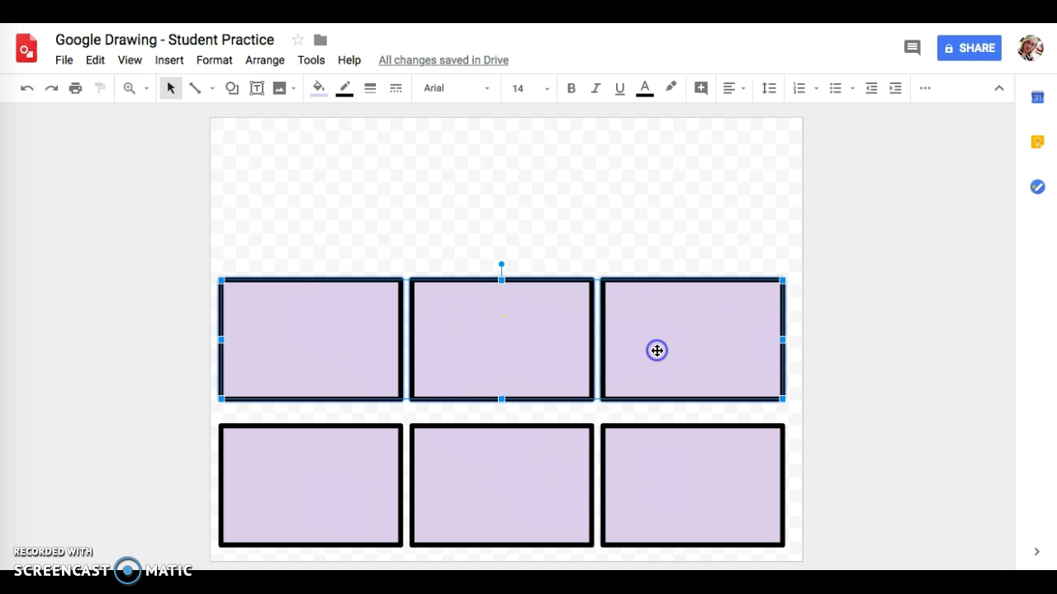
pyautogui.keyDown('shift'); pyautogui.click(675, 508); pyautogui.keyUp('shift')
pyautogui.keyDown('shift'); pyautogui.click(537, 501); pyautogui.keyUp('shift')
pyautogui.keyDown('shift'); pyautogui.click(317, 476); pyautogui.keyUp('shift')
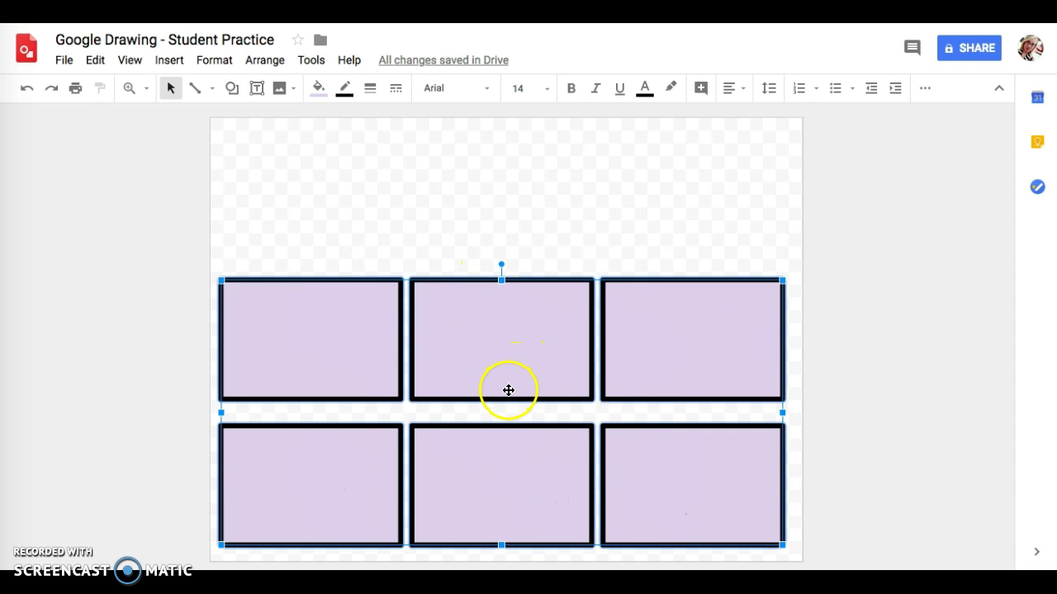
pyautogui.click(273, 59)
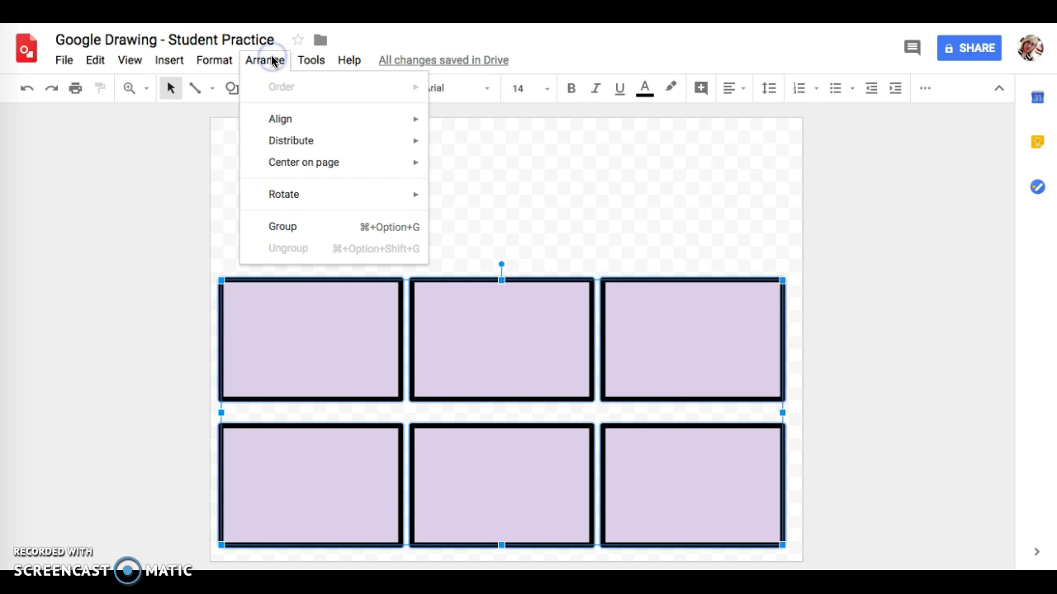
pyautogui.click(286, 236)
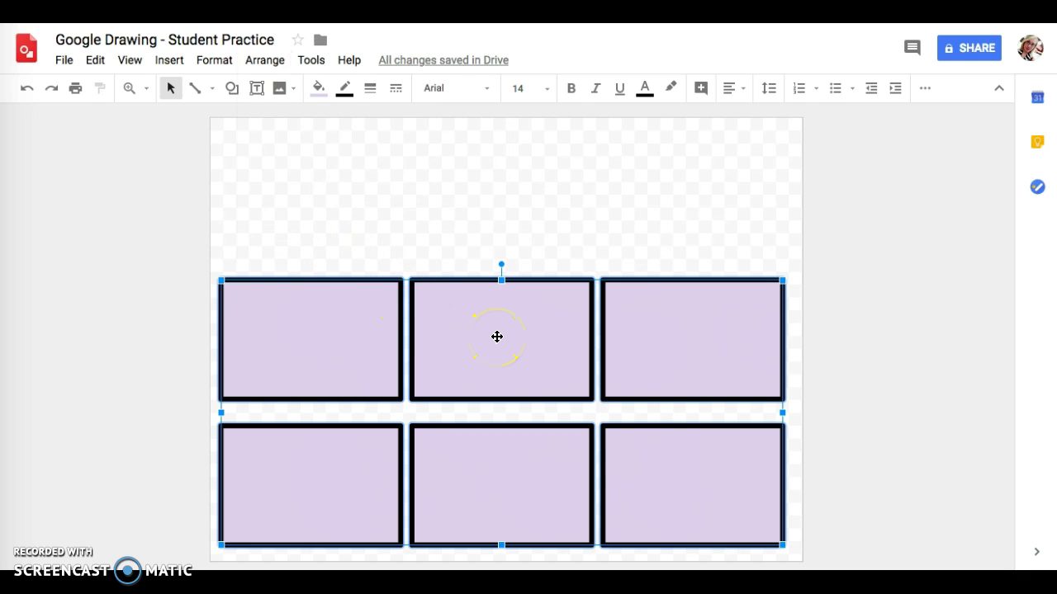
# Shift the group of purple boxes slightly to centre it, stretch it taller upward, and trim its width slightly from the left edge.
pyautogui.moveTo(471, 323); pyautogui.dragTo(496, 333)
pyautogui.moveTo(506, 279); pyautogui.dragTo(507, 227)
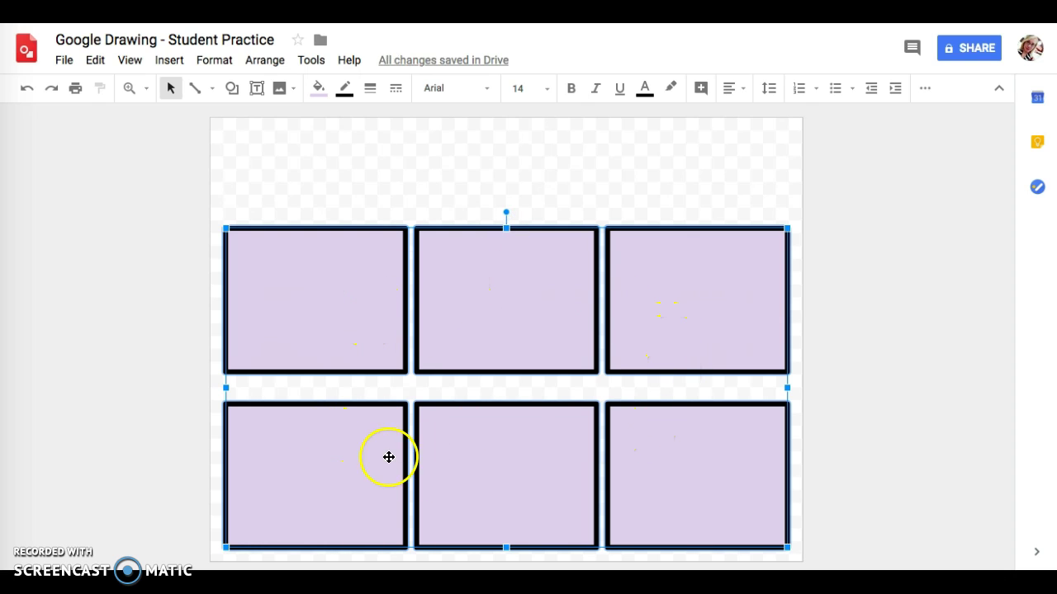
pyautogui.moveTo(226, 387)
pyautogui.mouseDown()
pyautogui.moveTo(301, 390)
pyautogui.moveTo(226, 384)
pyautogui.mouseUp()
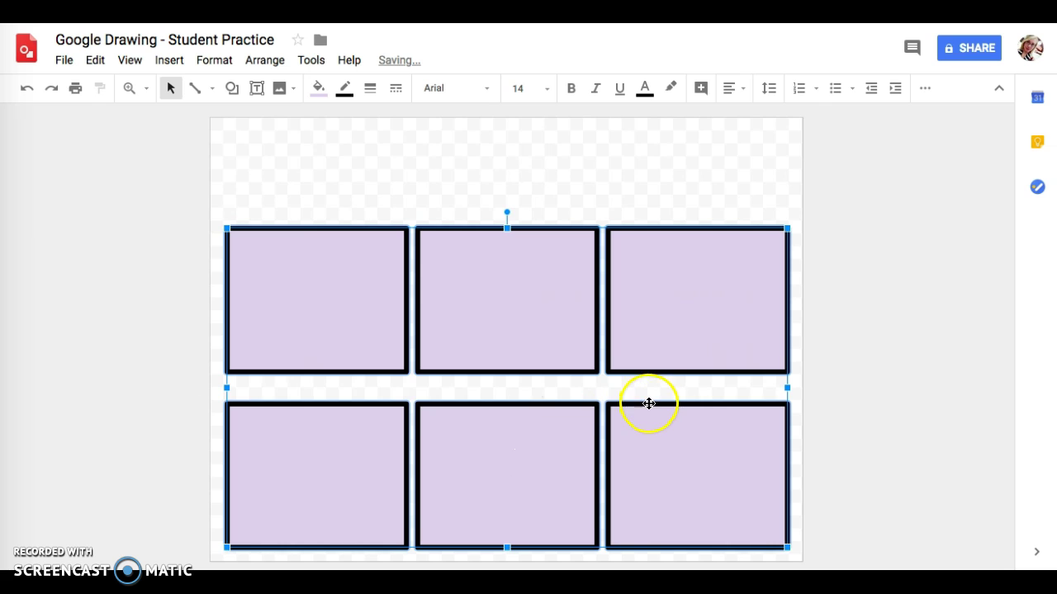
pyautogui.click(559, 203)
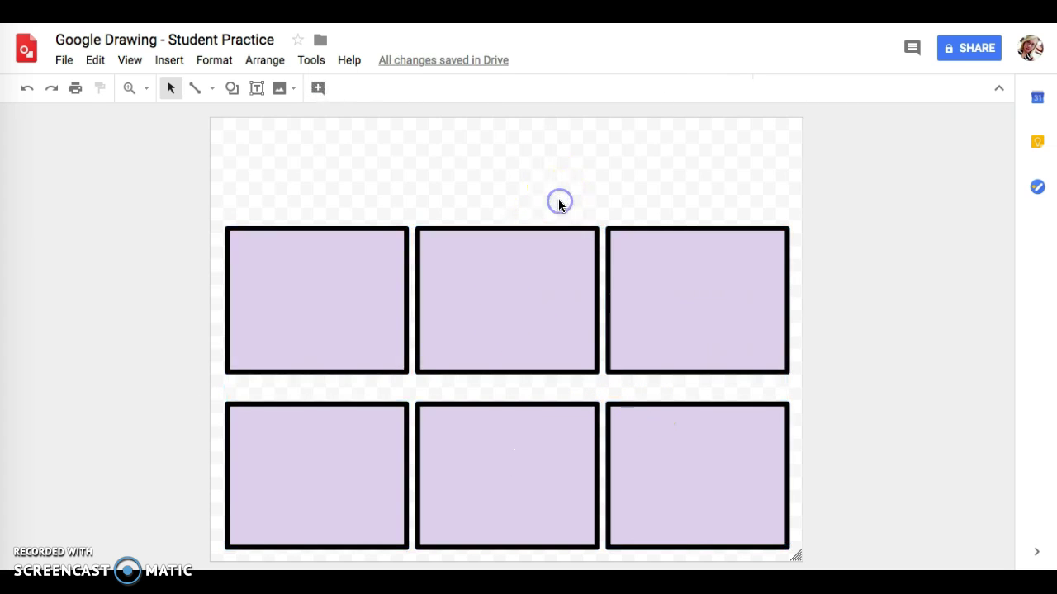
# Draw a rectangle shape covering nearly the whole canvas, leaving only a thin margin around it.
pyautogui.click(232, 88)
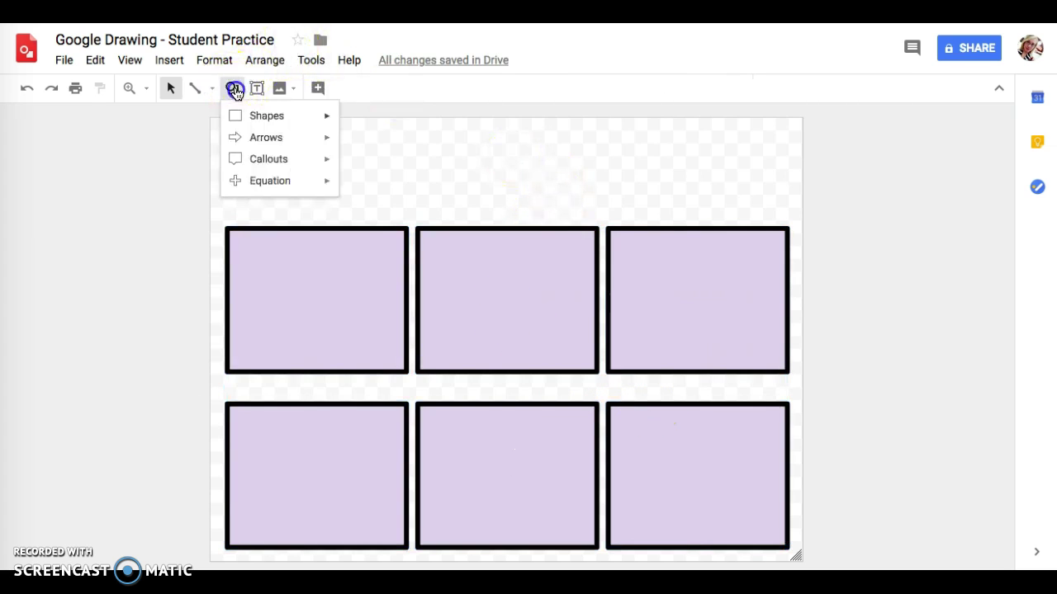
pyautogui.moveTo(252, 120)
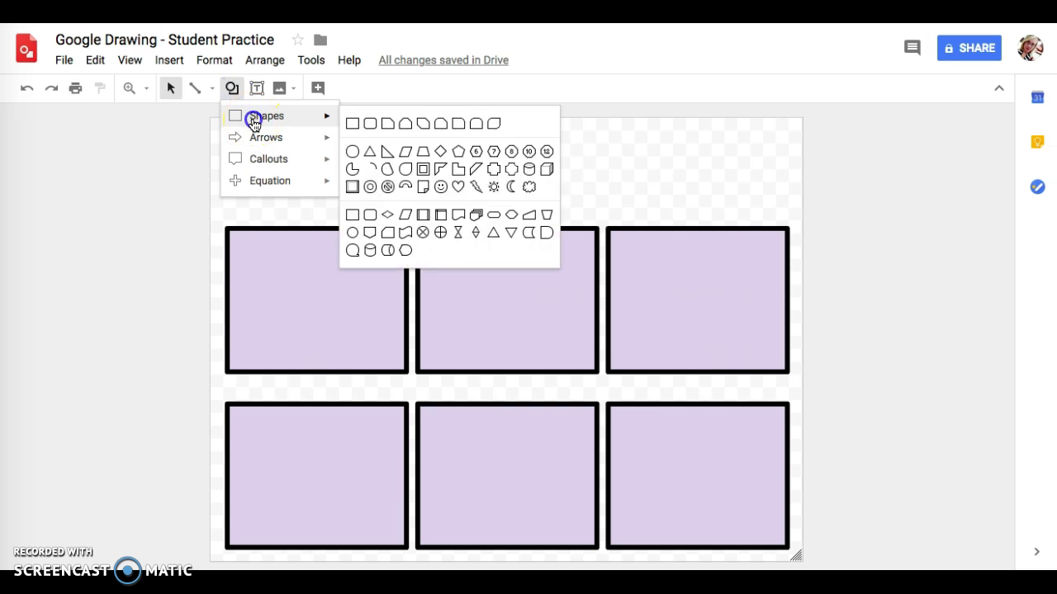
pyautogui.click(351, 124)
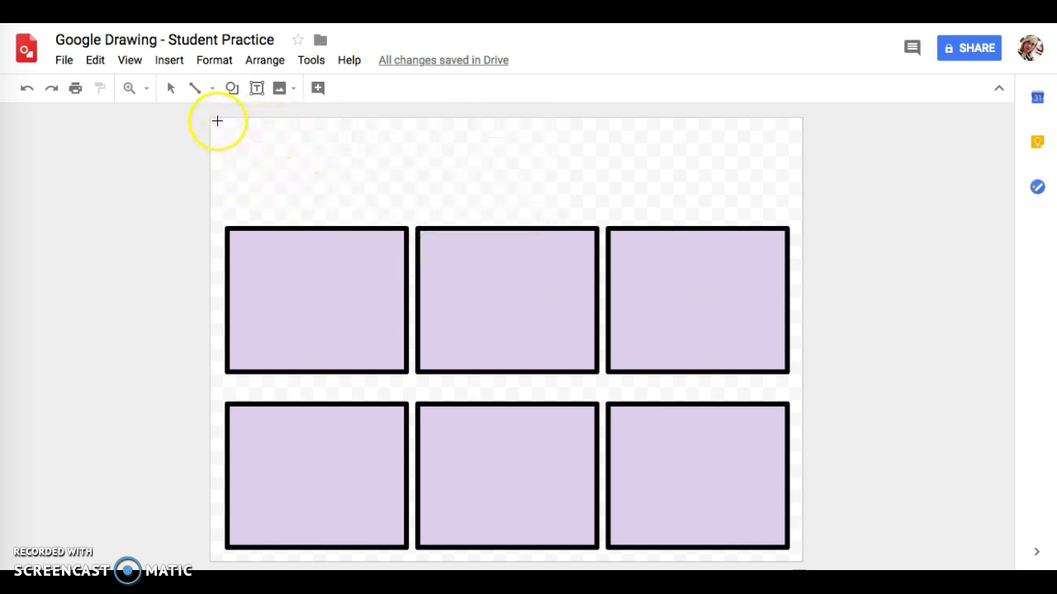
pyautogui.moveTo(214, 122); pyautogui.dragTo(798, 558)
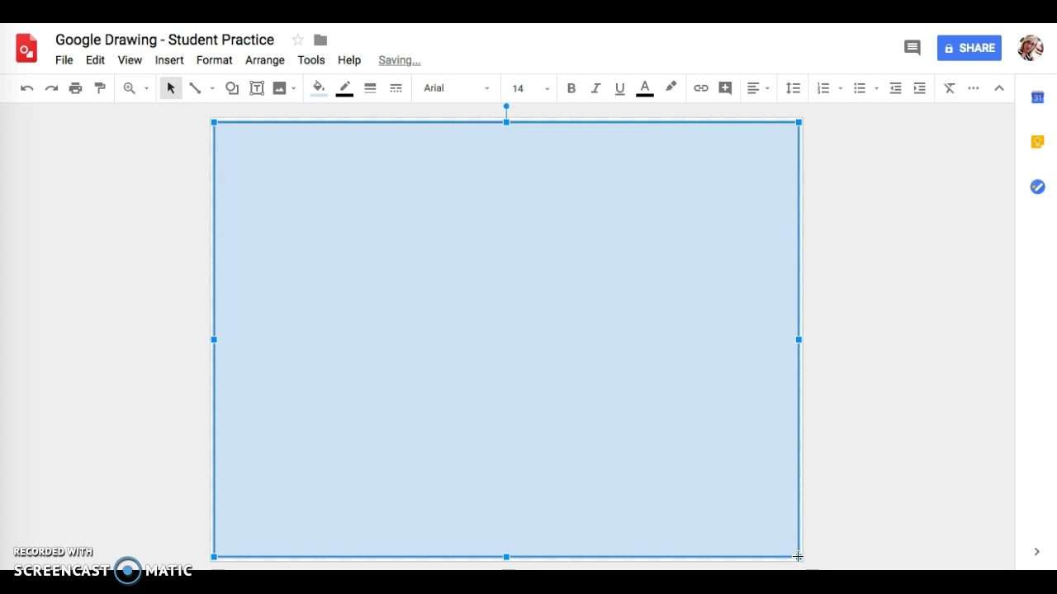
pyautogui.click(749, 541)
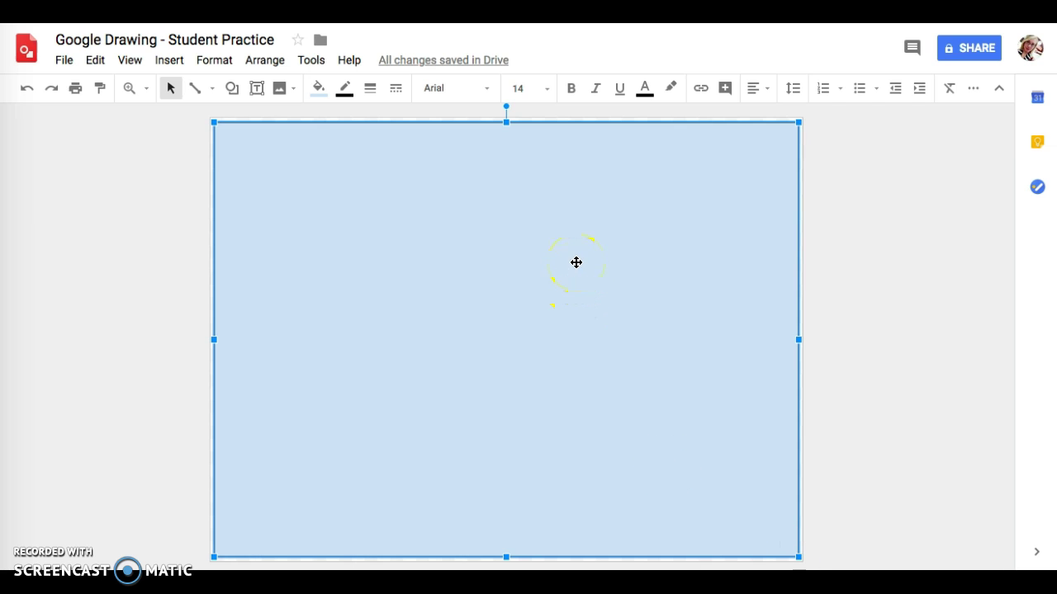
pyautogui.click(534, 263)
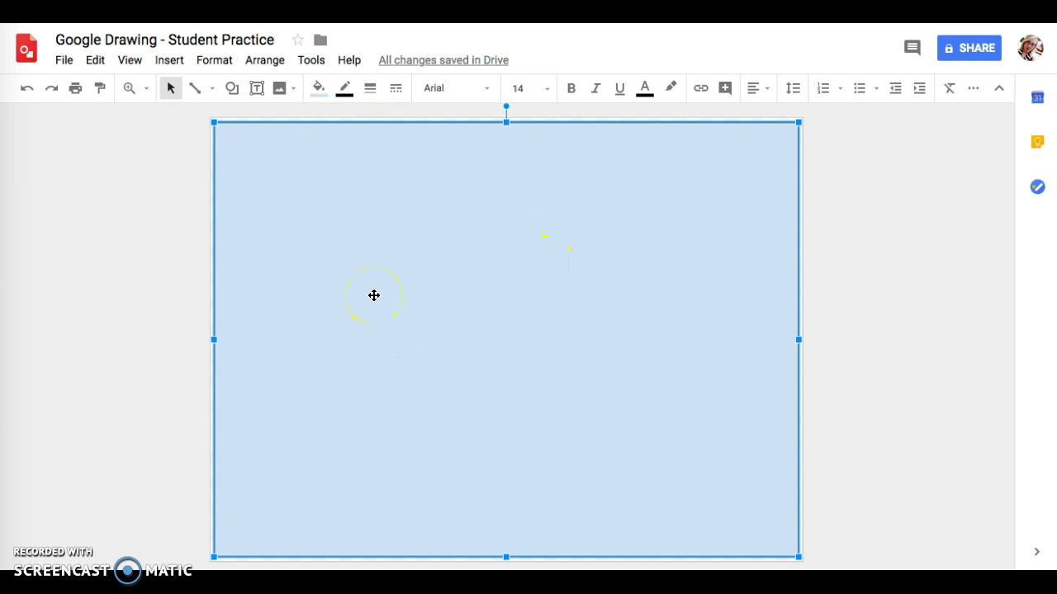
# Try a transparent fill on the canvas-sized rectangle, and change its fill to solid white.
pyautogui.click(326, 90)
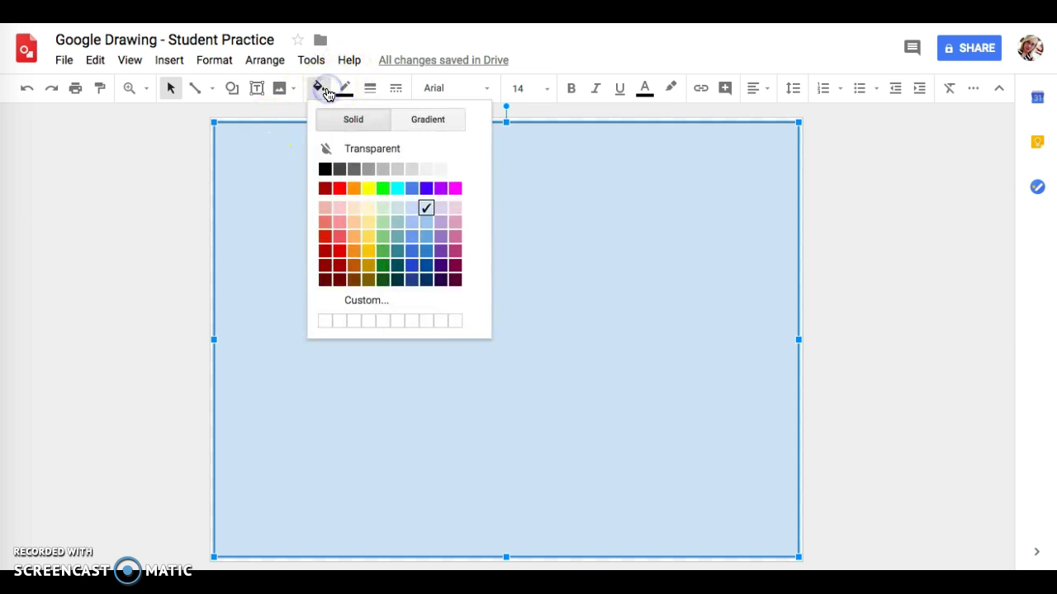
pyautogui.click(368, 151)
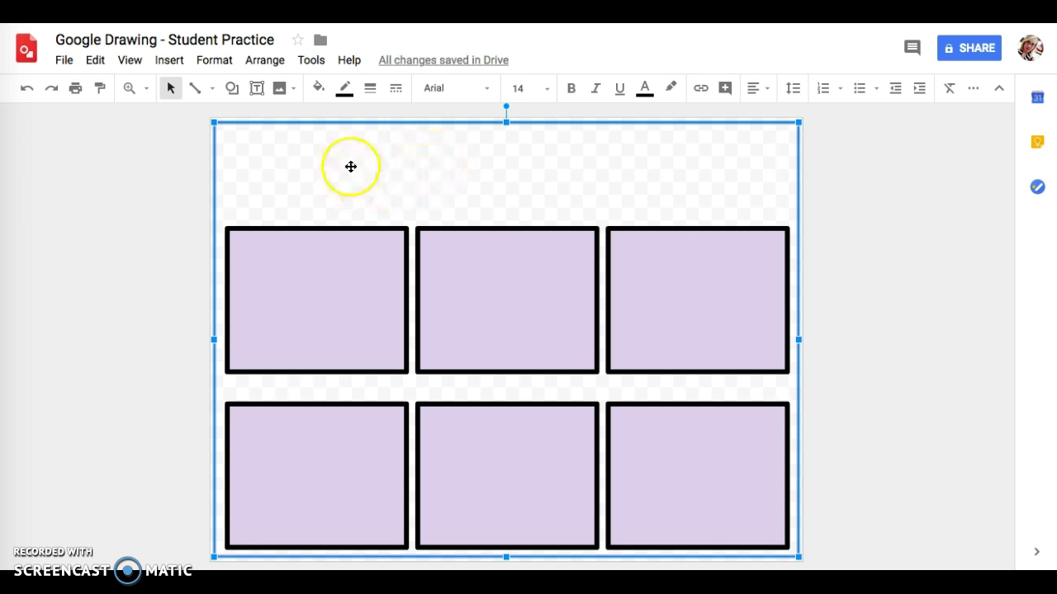
pyautogui.click(325, 93)
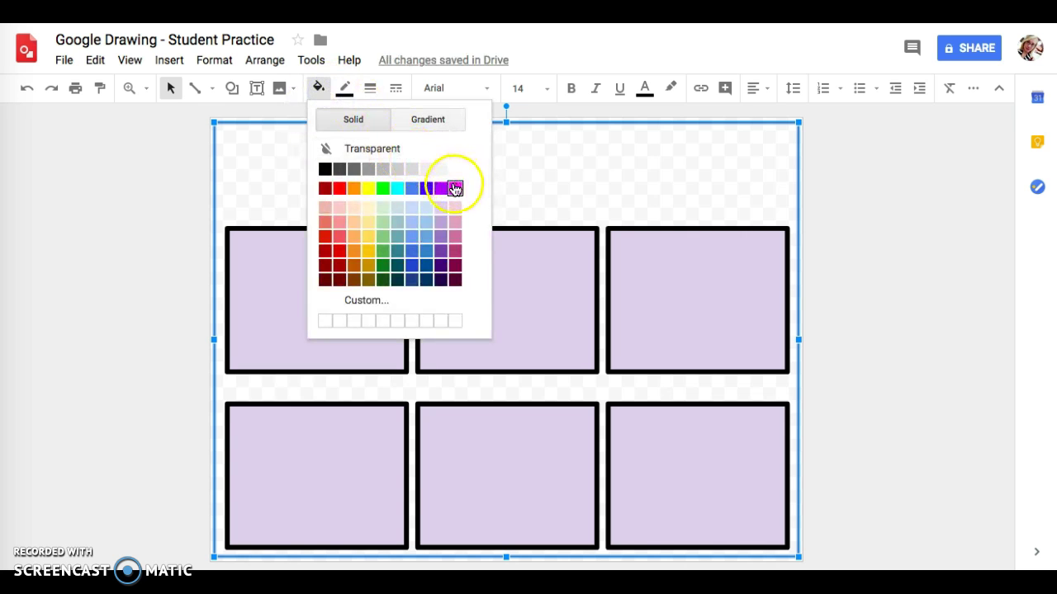
pyautogui.click(455, 169)
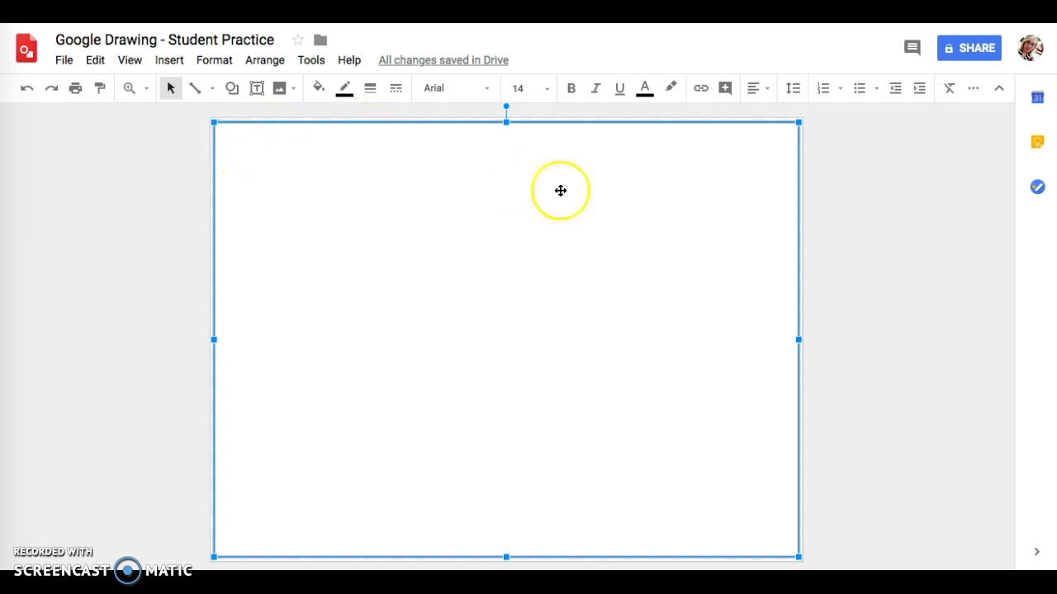
# Send the canvas-sized white rectangle to the back, behind the group of purple boxes.
pyautogui.click(273, 65)
pyautogui.moveTo(277, 89)
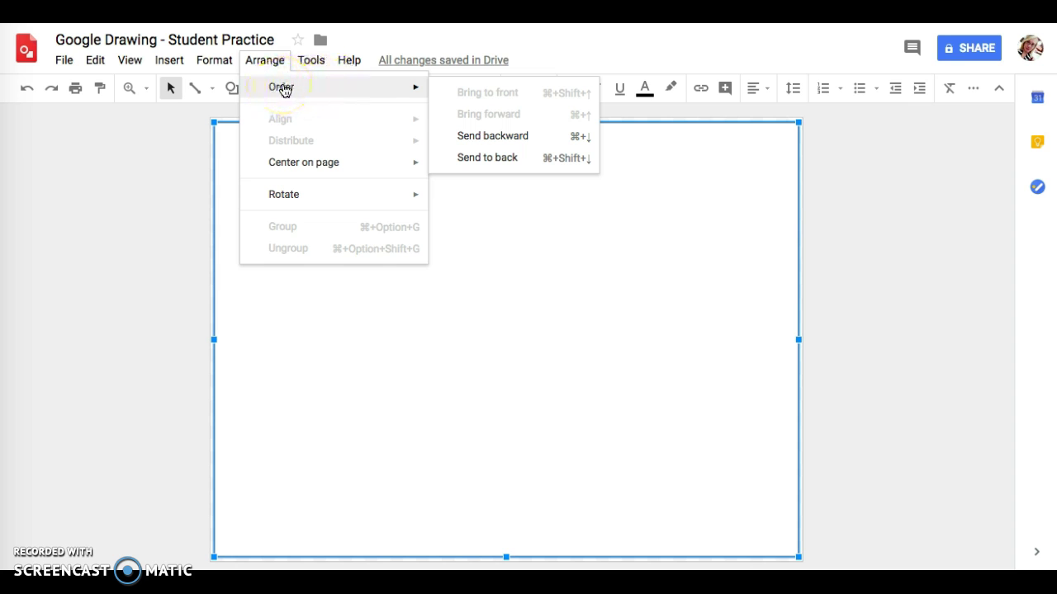
pyautogui.click(487, 161)
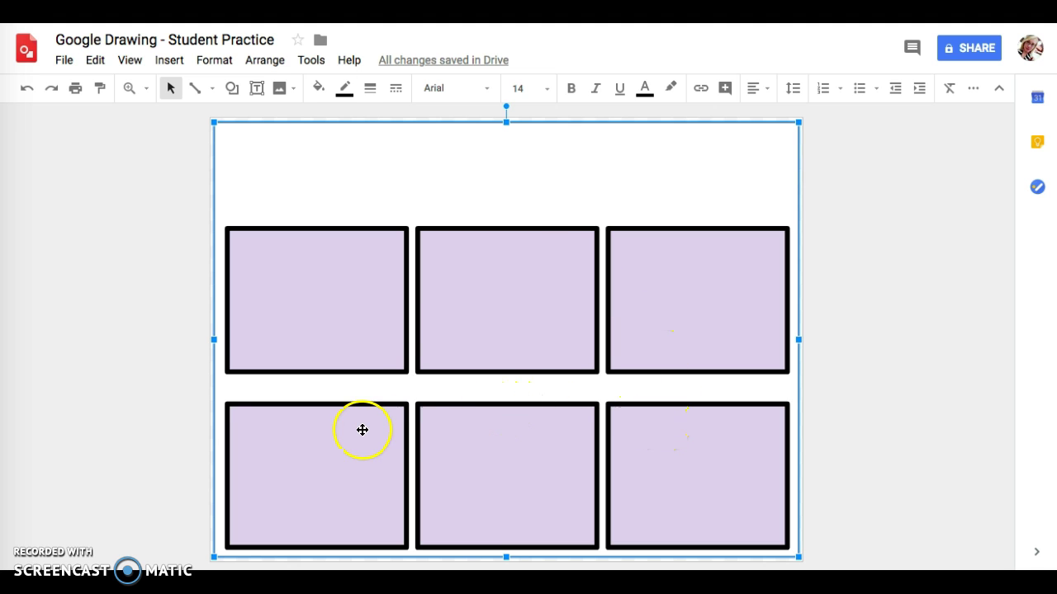
pyautogui.click(563, 197)
# Draw a small rectangle inside the upper part of the first purple box.
pyautogui.click(232, 89)
pyautogui.moveTo(260, 118)
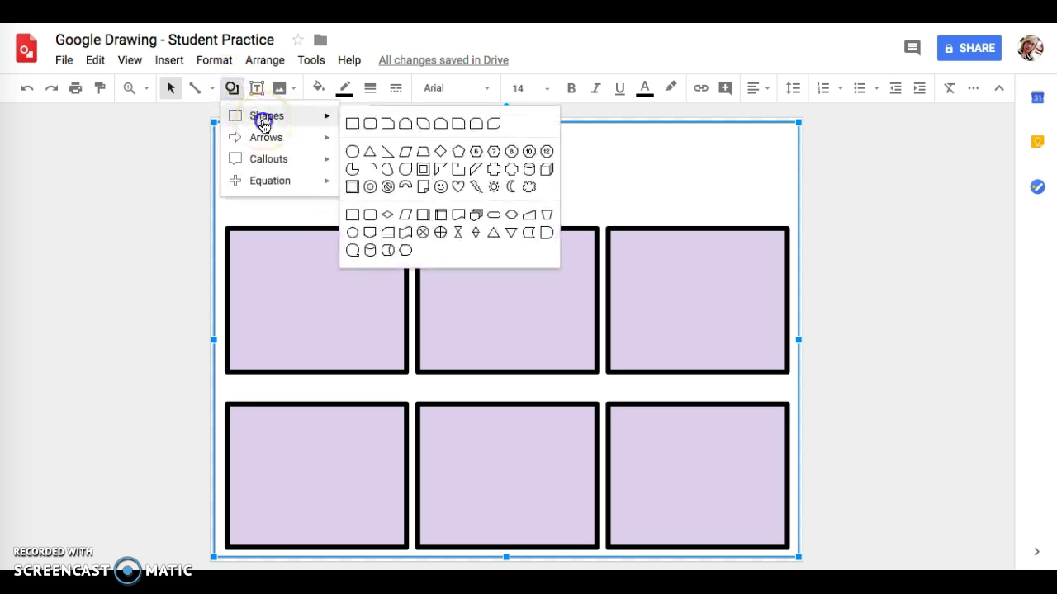
pyautogui.click(350, 124)
pyautogui.moveTo(243, 251); pyautogui.dragTo(352, 301)
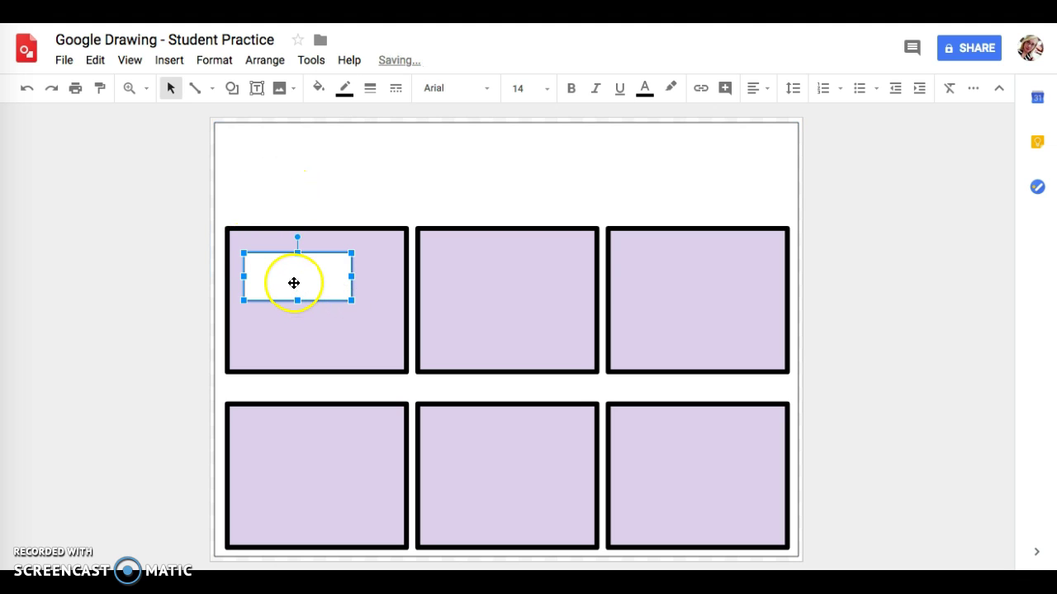
# Bring the group of purple boxes forward one level, in front of the small white rectangle.
pyautogui.click(387, 247)
pyautogui.click(261, 66)
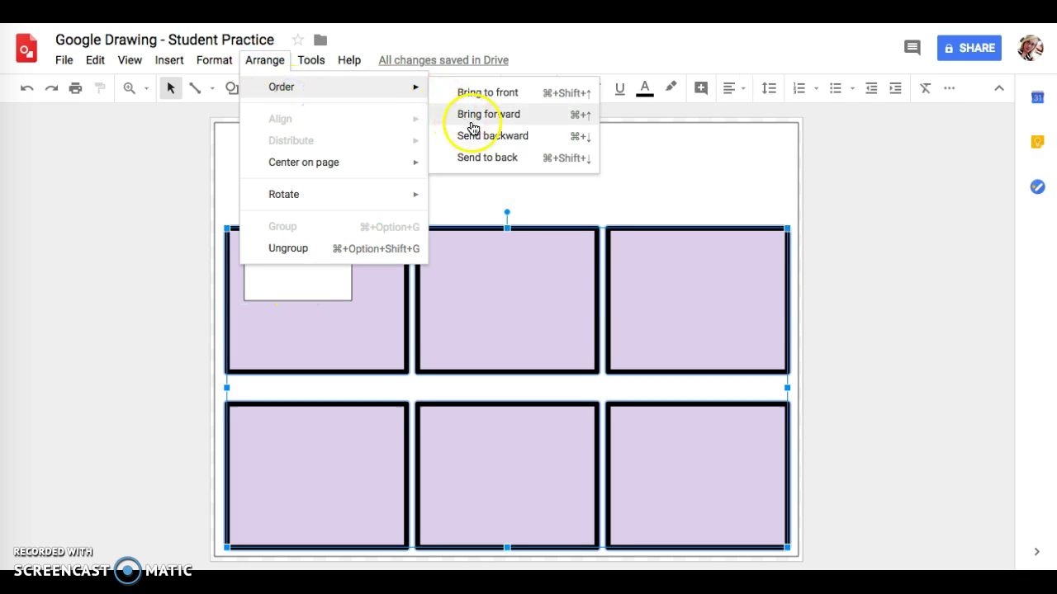
pyautogui.click(471, 123)
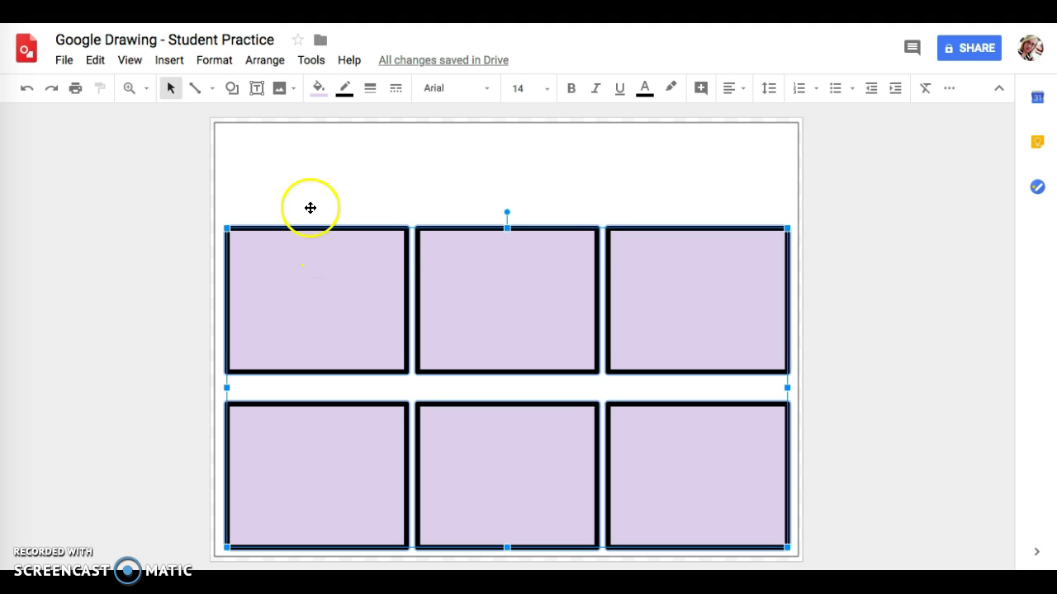
# Send the group of purple boxes to the back, behind the canvas-sized white rectangle.
pyautogui.click(276, 60)
pyautogui.moveTo(280, 87)
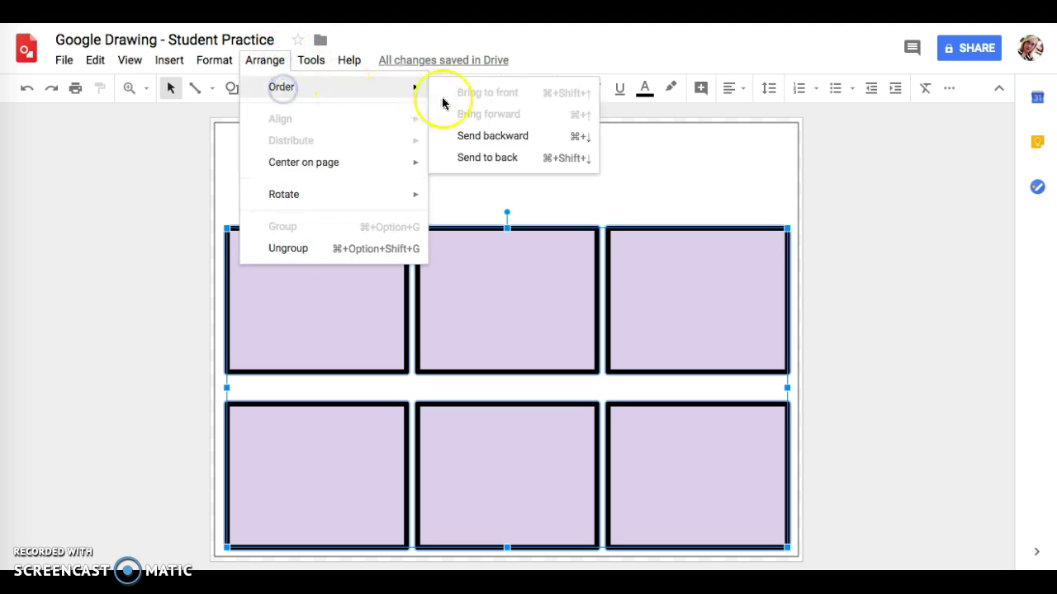
pyautogui.click(493, 165)
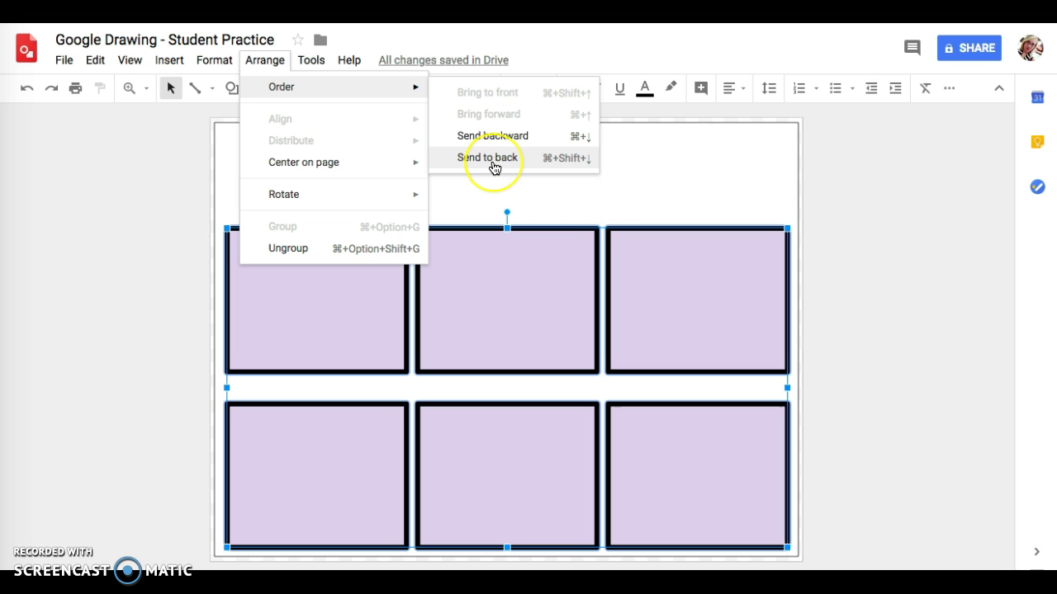
pyautogui.click(494, 158)
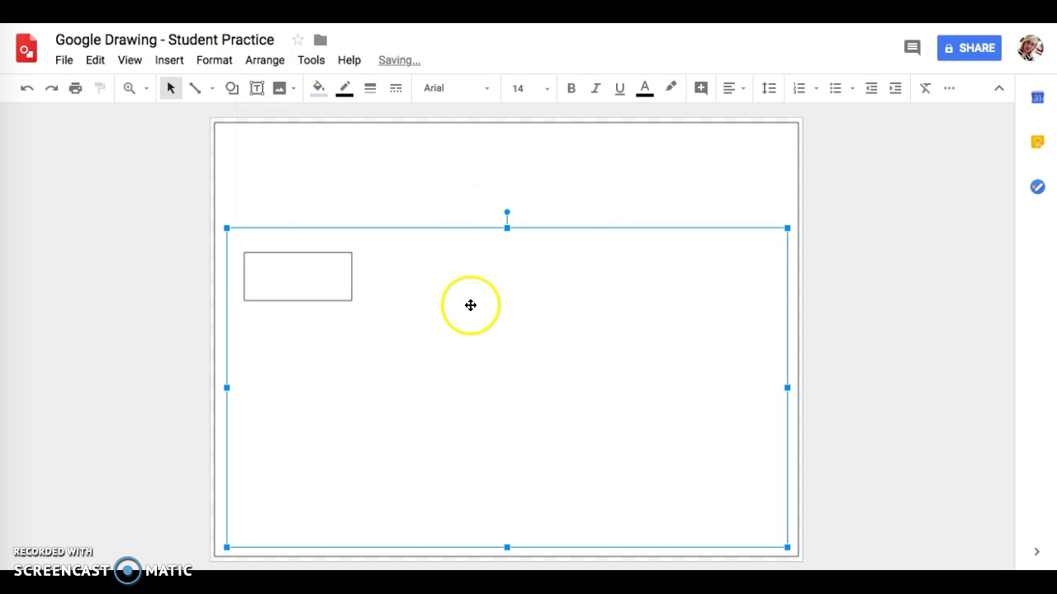
# Bring the group of purple boxes forward one level, between the white background and the small rectangle.
pyautogui.click(275, 64)
pyautogui.click(290, 89)
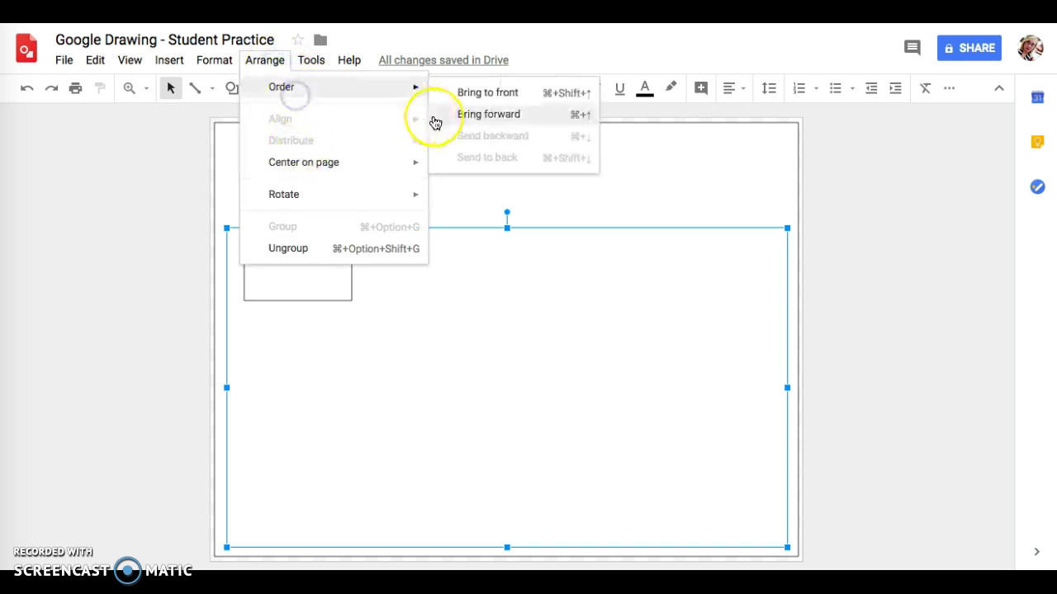
pyautogui.click(463, 120)
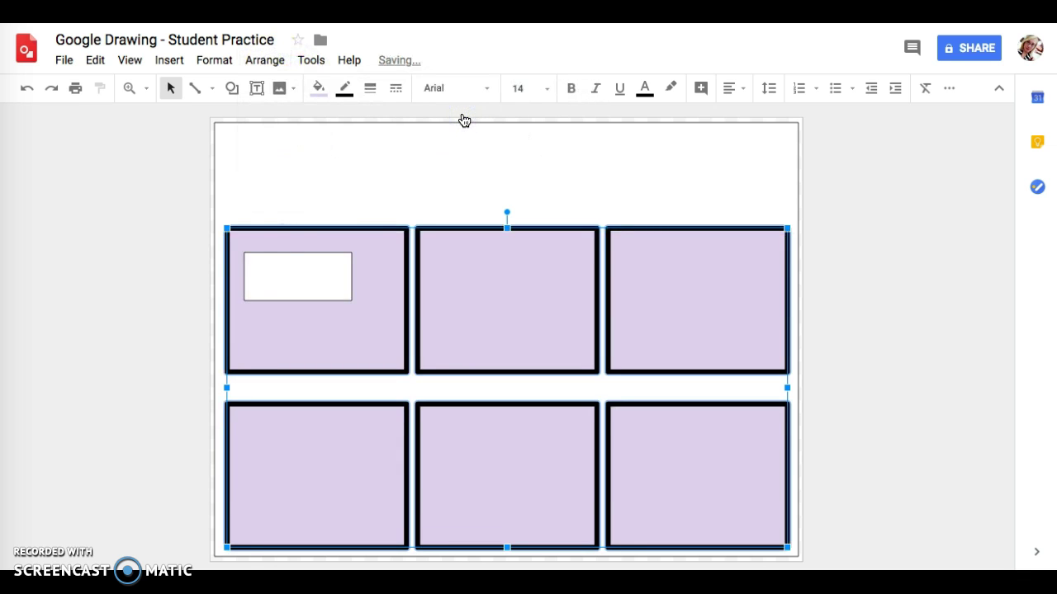
pyautogui.click(300, 268)
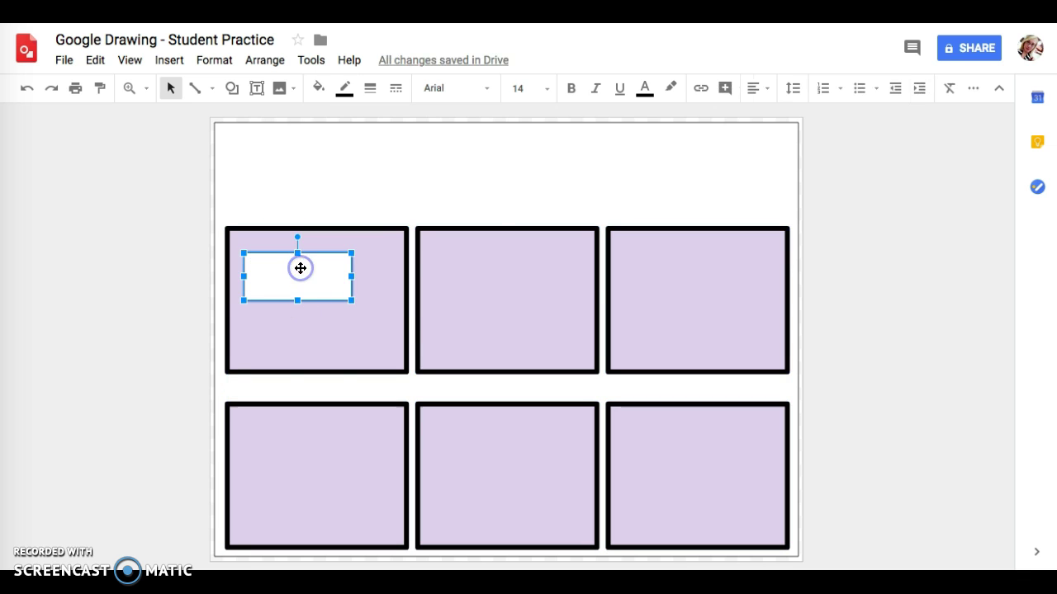
pyautogui.click(264, 60)
pyautogui.moveTo(300, 97)
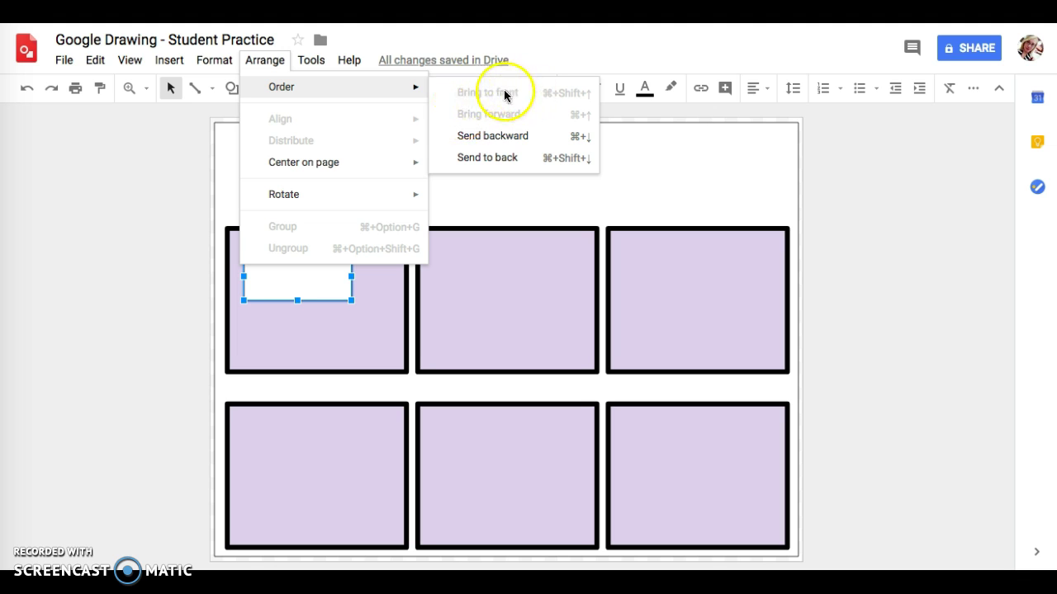
pyautogui.click(303, 300)
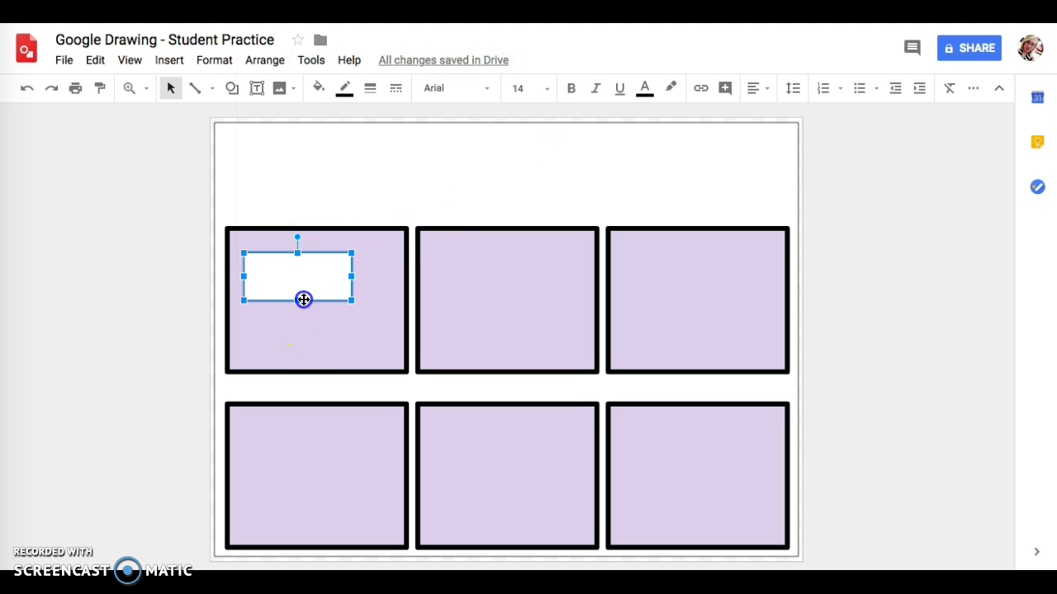
# Send the group of purple boxes backward one level, behind the canvas-sized white rectangle.
pyautogui.click(270, 61)
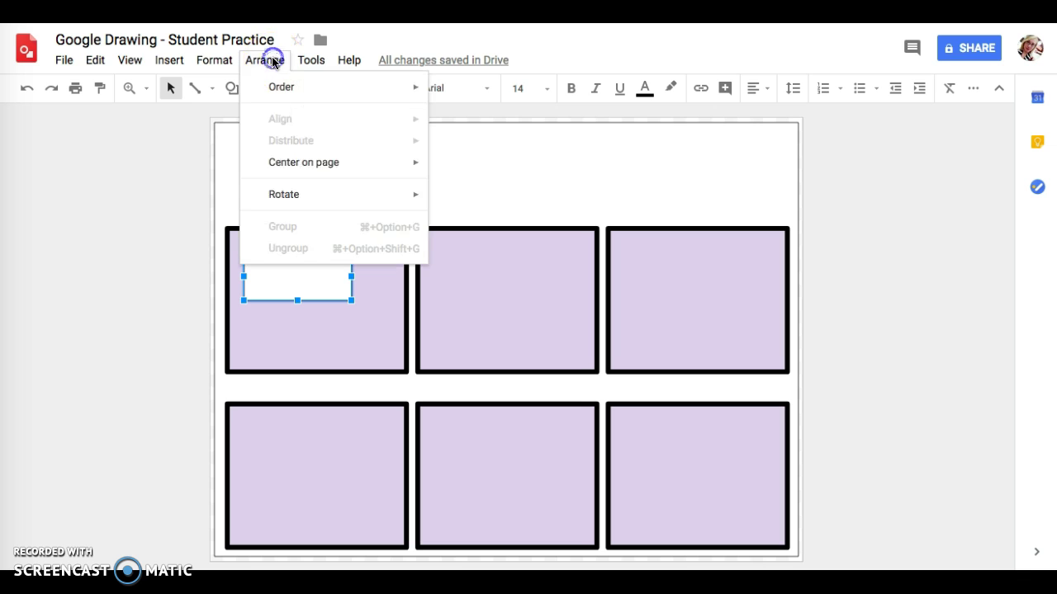
pyautogui.click(272, 62)
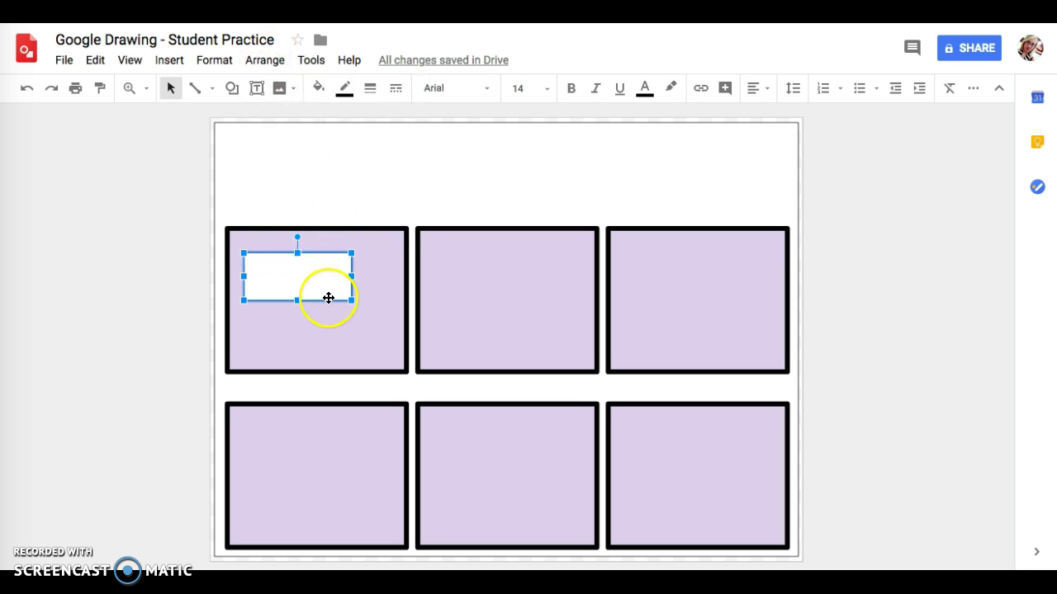
pyautogui.click(384, 248)
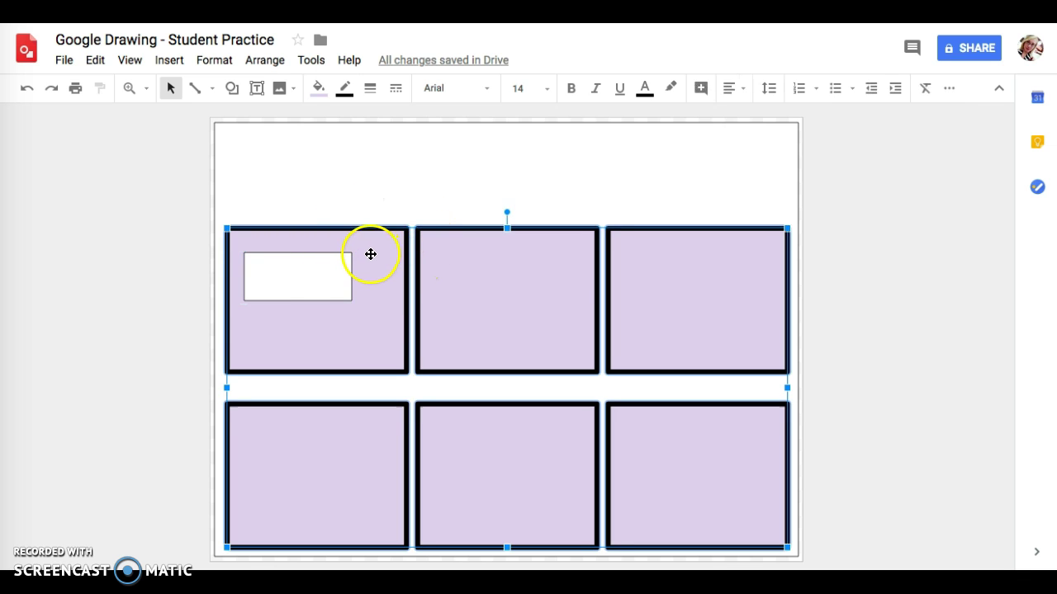
pyautogui.click(279, 62)
pyautogui.click(287, 89)
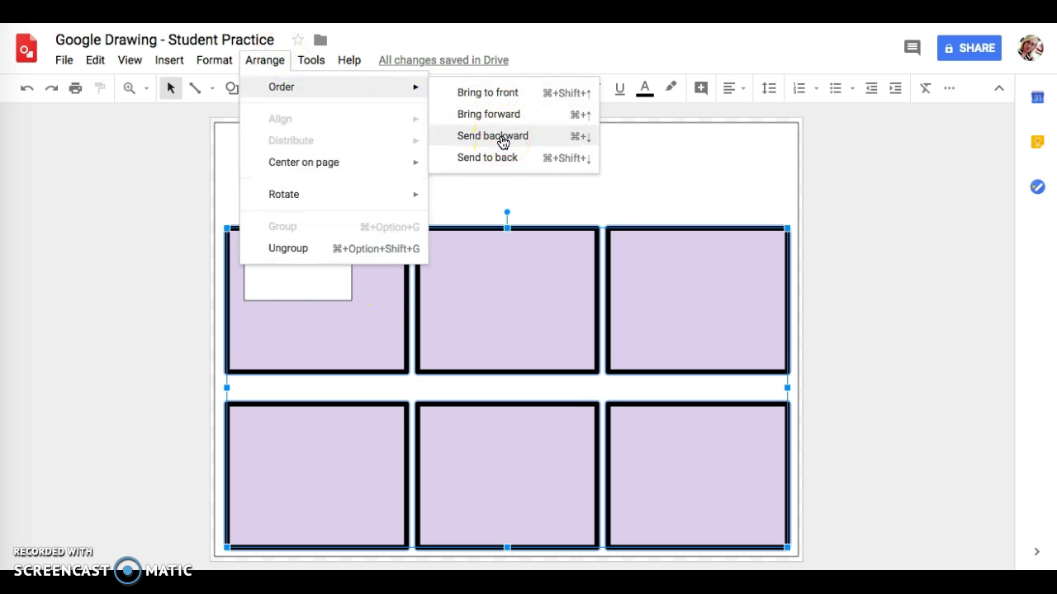
pyautogui.click(500, 164)
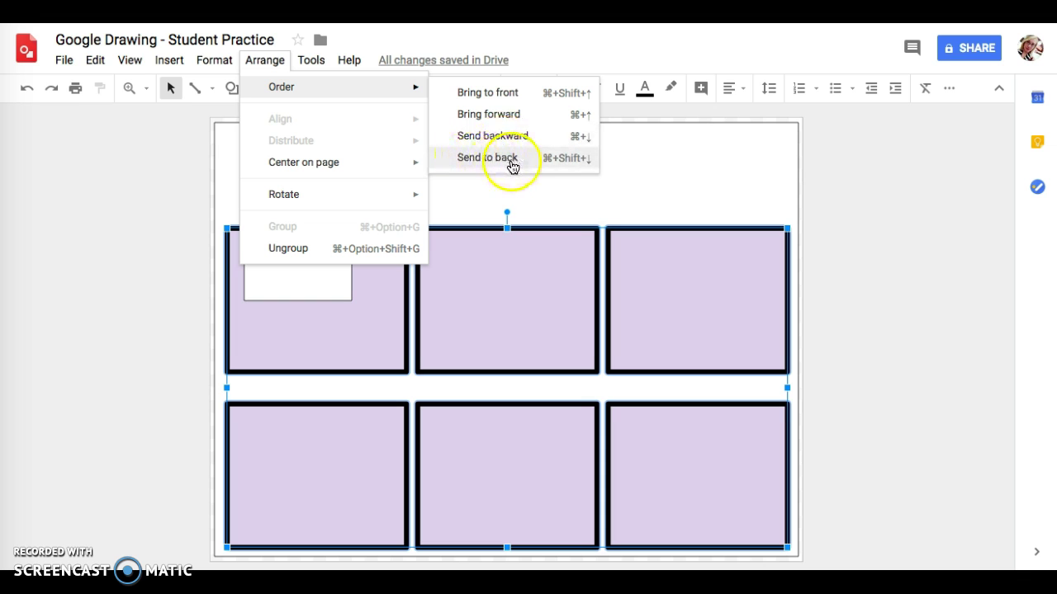
pyautogui.click(508, 136)
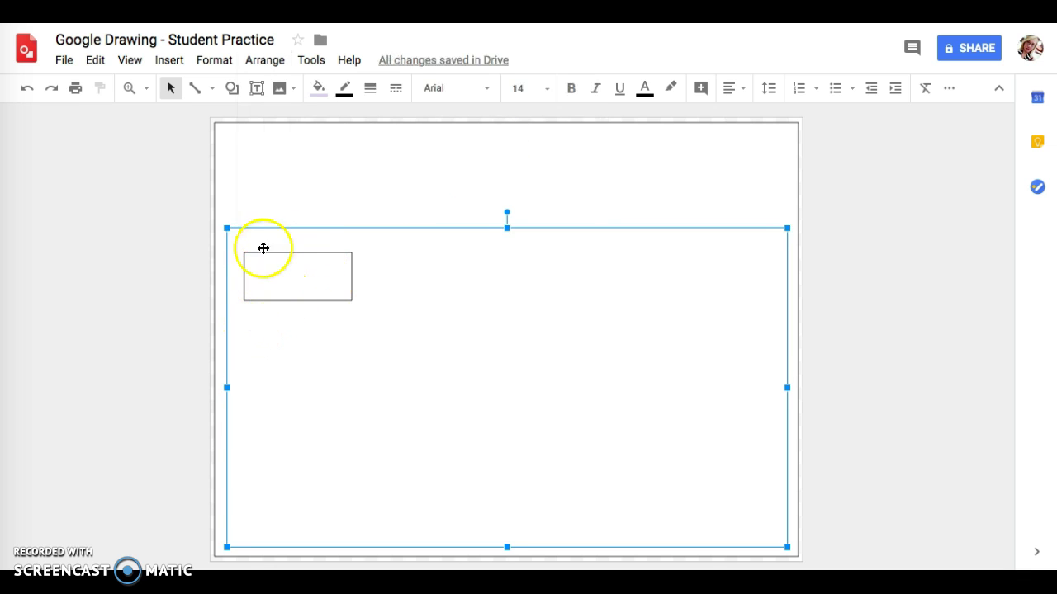
# Bring the group of purple boxes forward one level, back in front of the canvas-sized white rectangle.
pyautogui.click(268, 60)
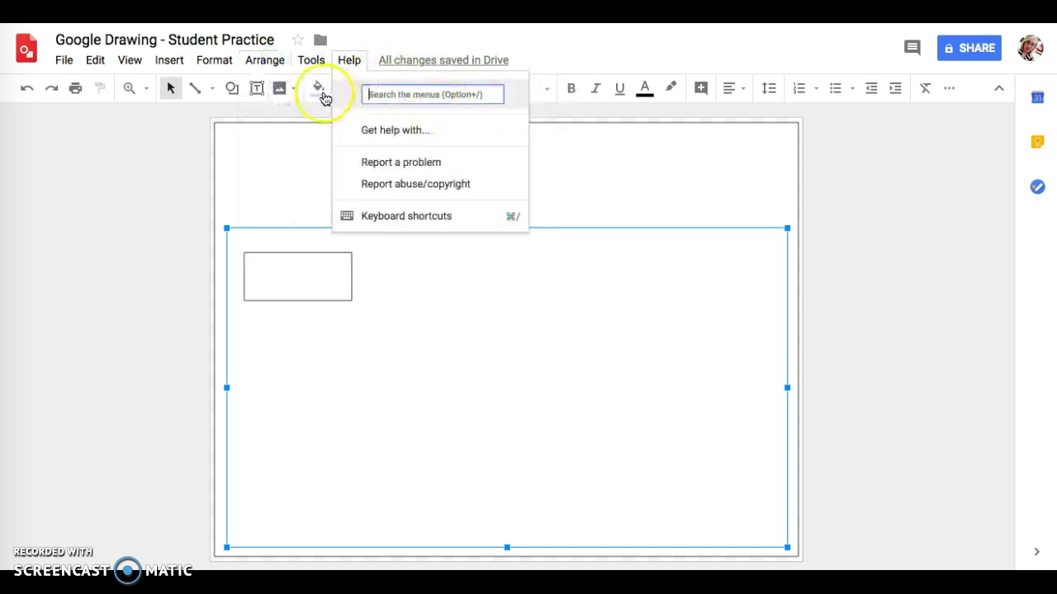
pyautogui.click(278, 59)
pyautogui.click(279, 60)
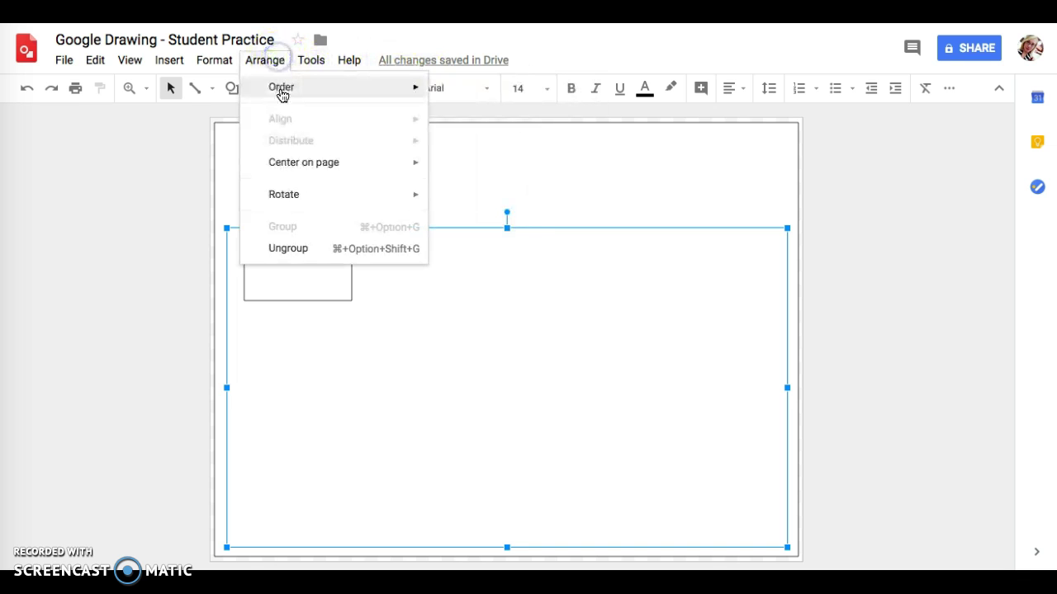
pyautogui.click(282, 88)
pyautogui.click(479, 116)
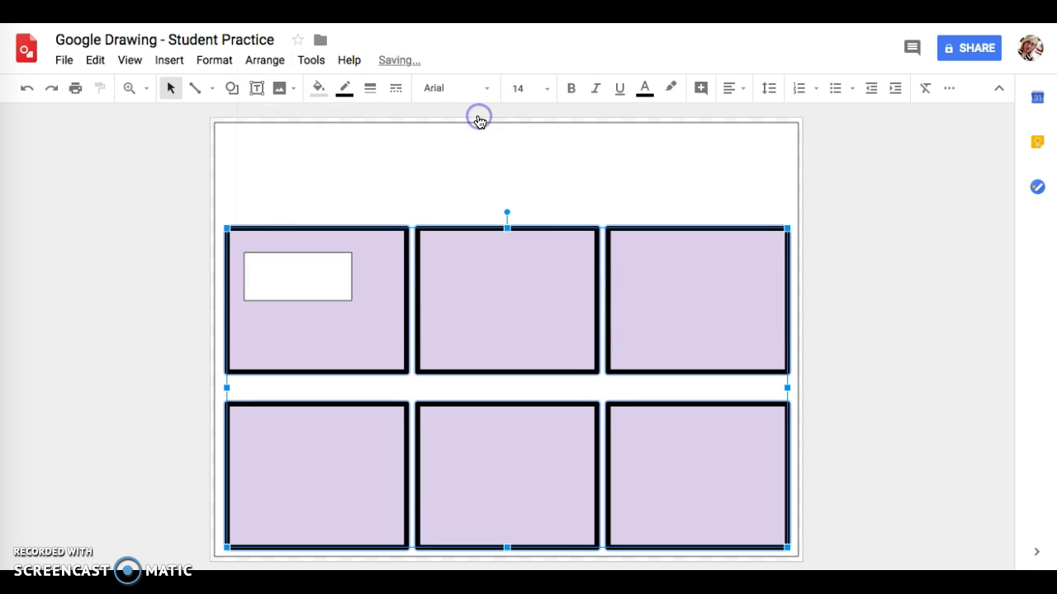
# Select the canvas-sized white background rectangle.
pyautogui.click(489, 162)
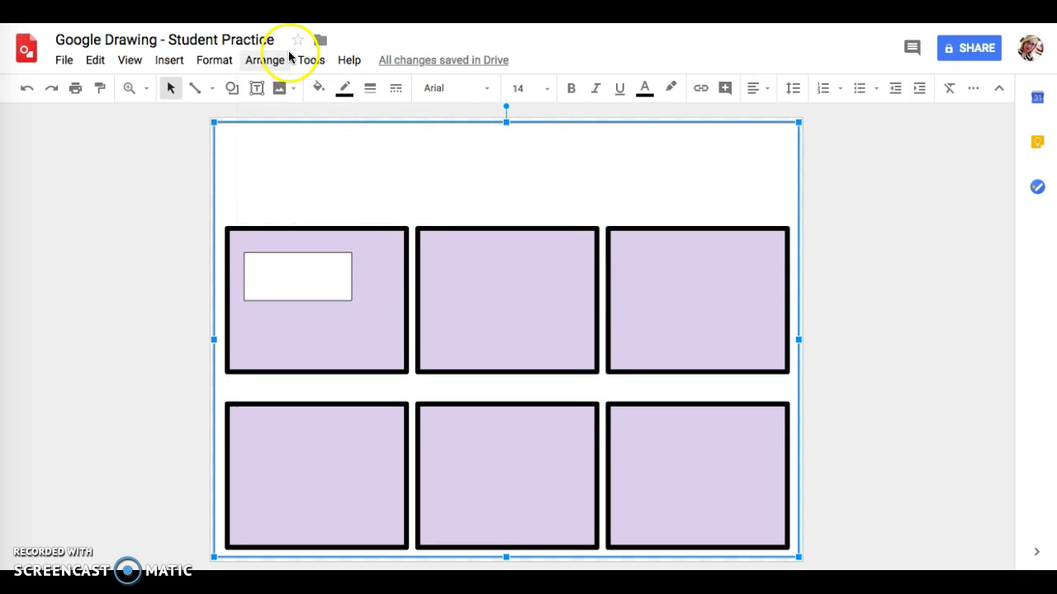